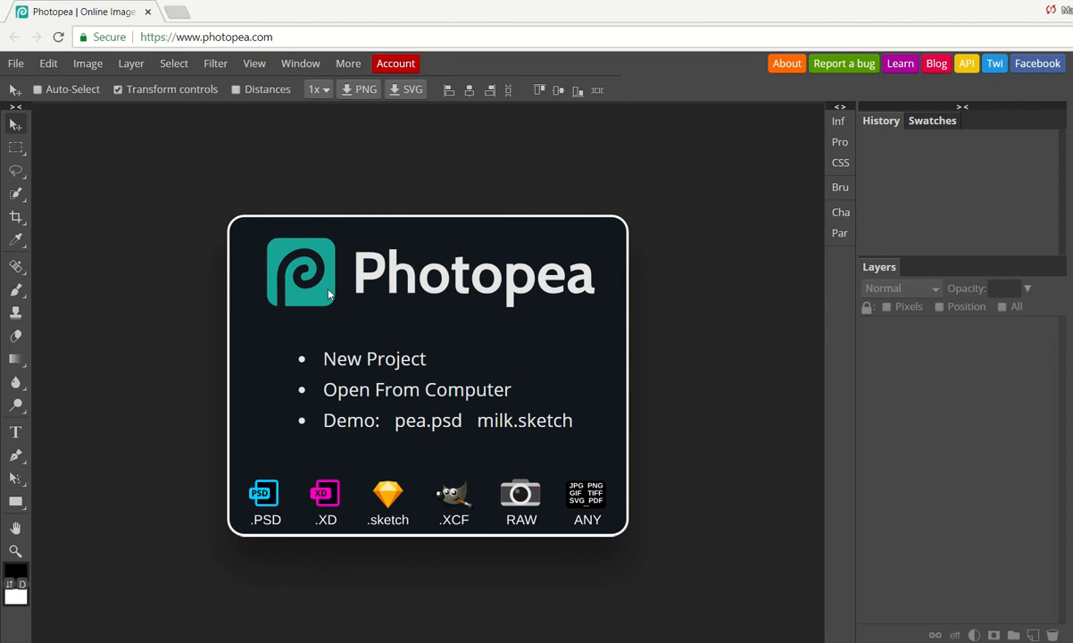
- Start a new project and choose the A4 print preset
click(356, 360)
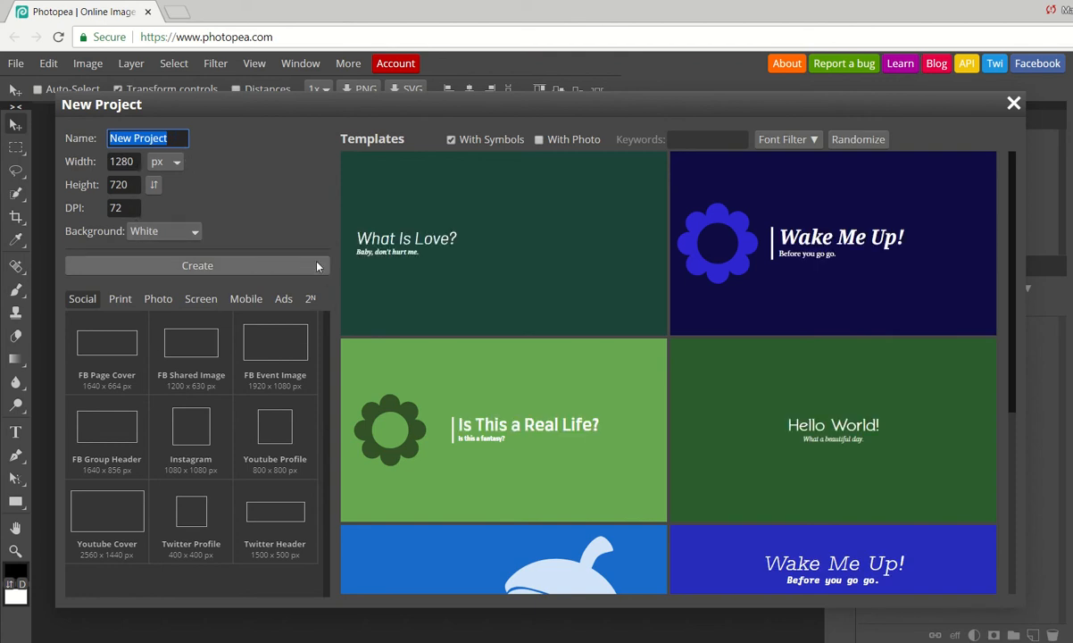
click(120, 299)
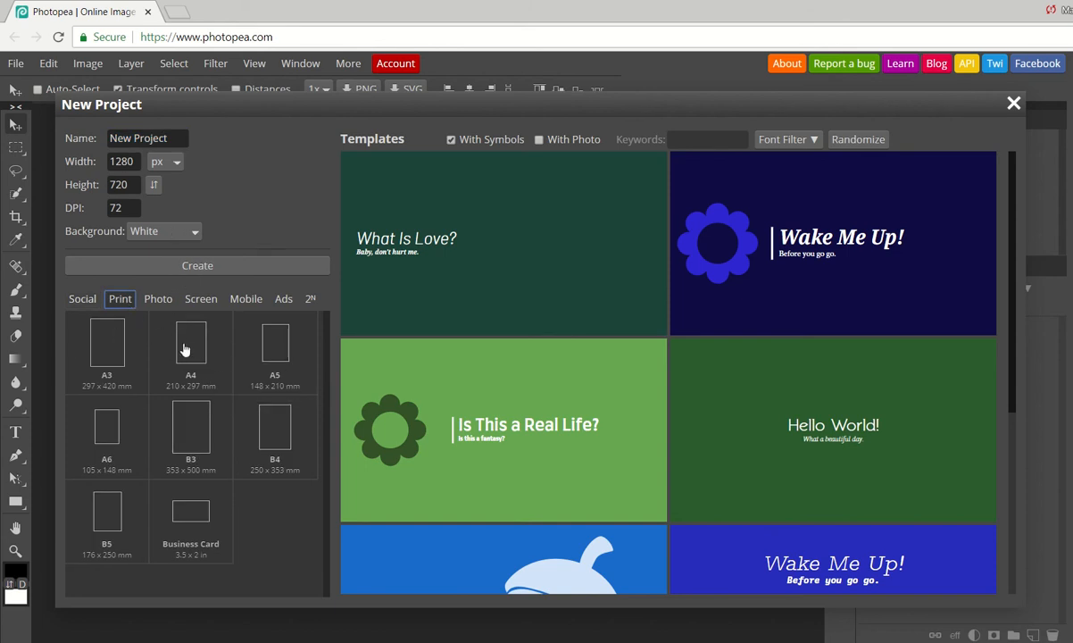
click(175, 315)
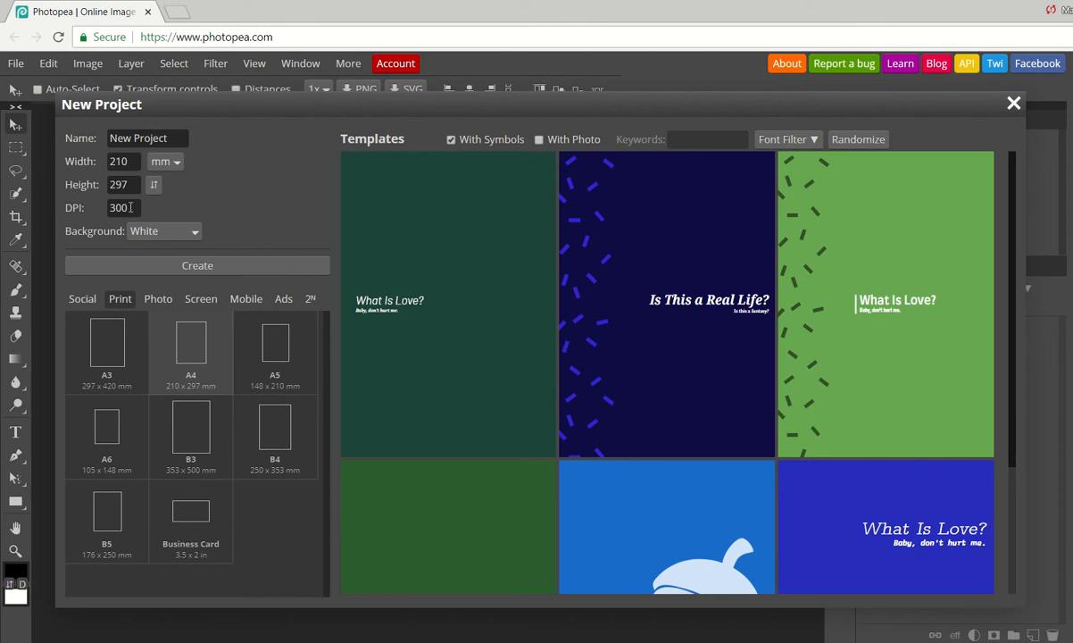
- Set the DPI to 72 and the background to Transparent, then create the document
click(136, 211)
key(BackSpace)
key(BackSpace)
key(BackSpace)
text(72)
click(158, 235)
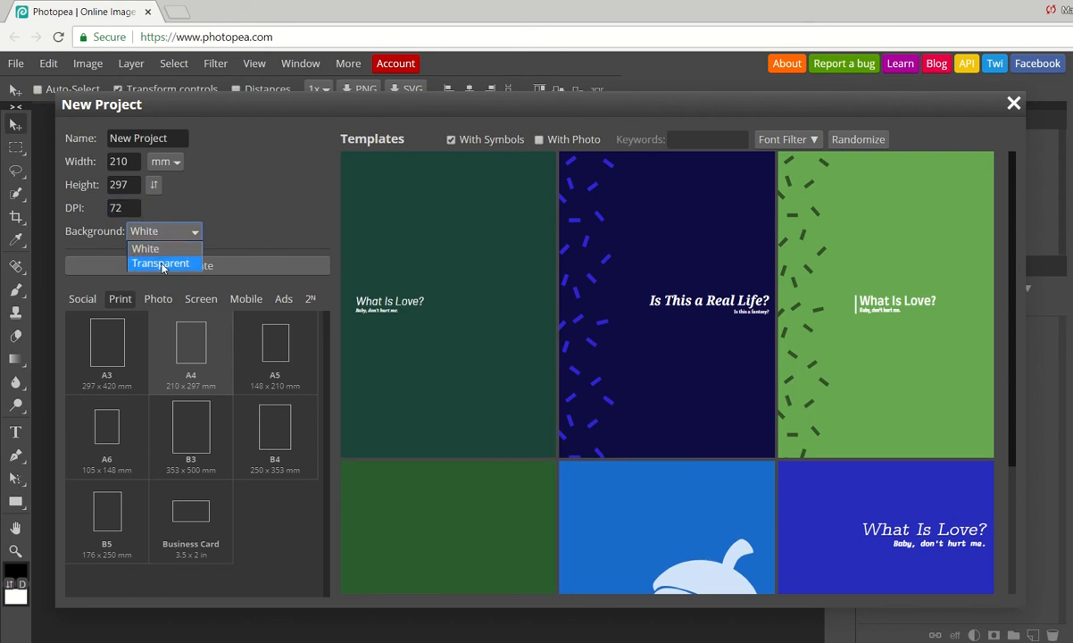
click(161, 264)
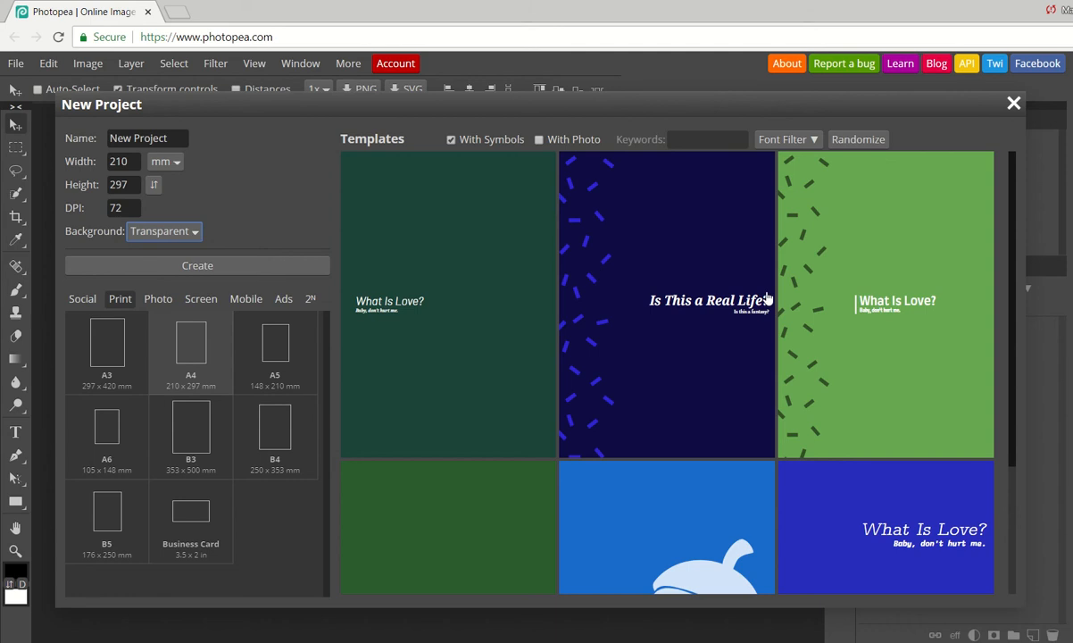
click(198, 266)
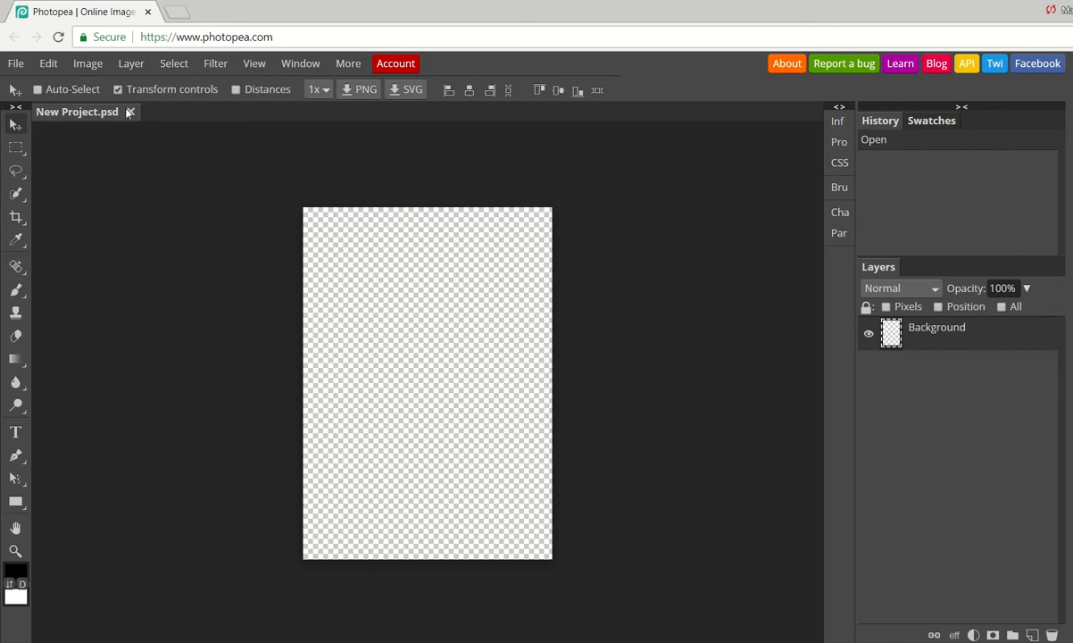
- Open and place the Marvel Logo image from the DVD design project Pictures folder on the network drive
click(24, 67)
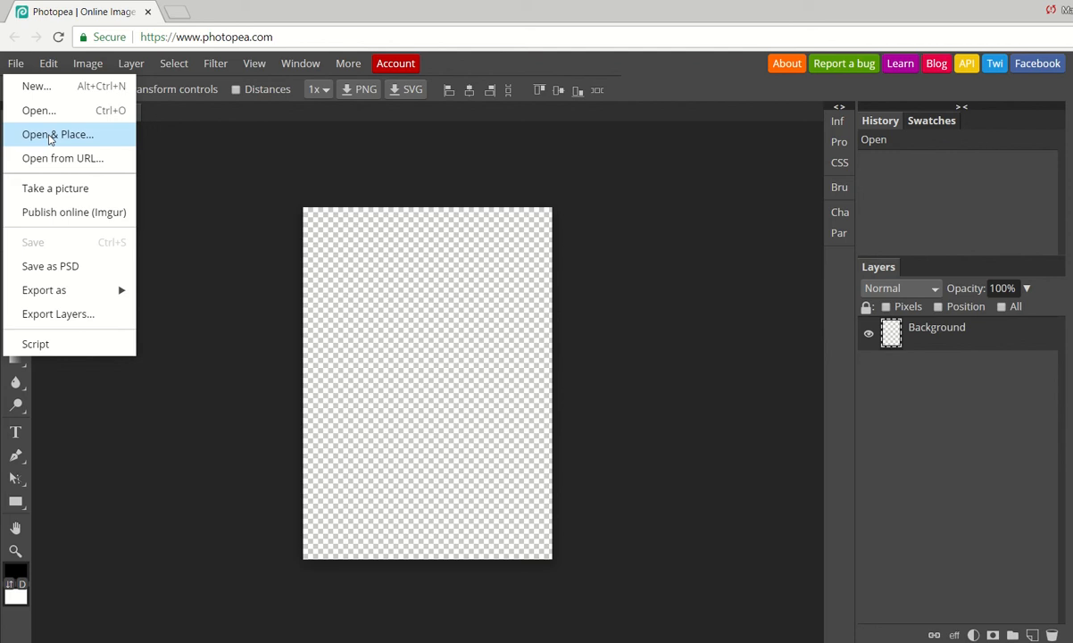
click(50, 135)
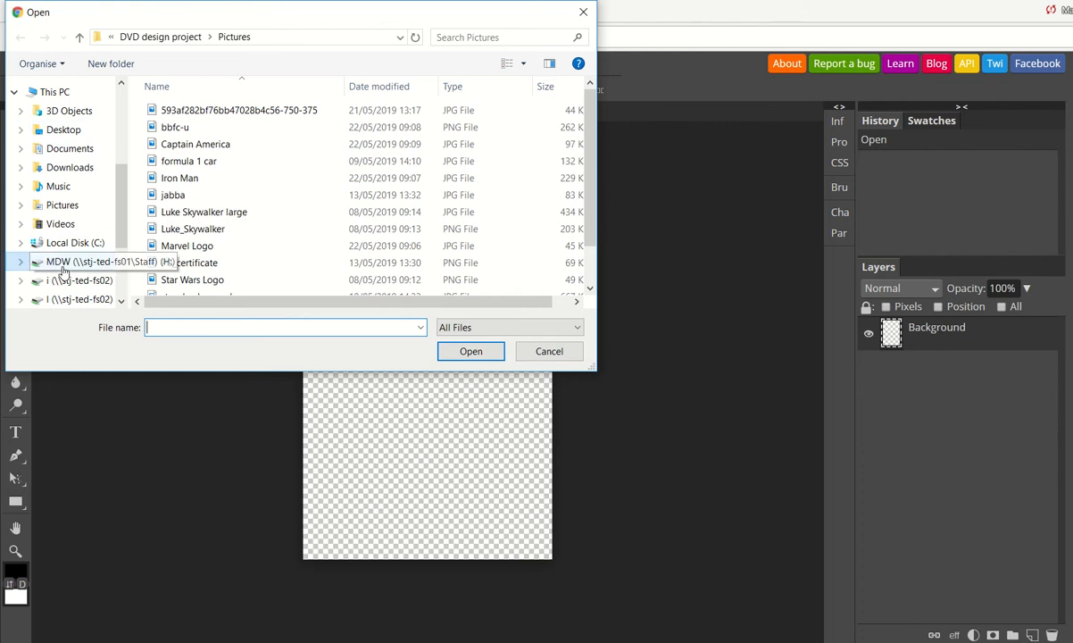
drag(123, 202, 118, 96)
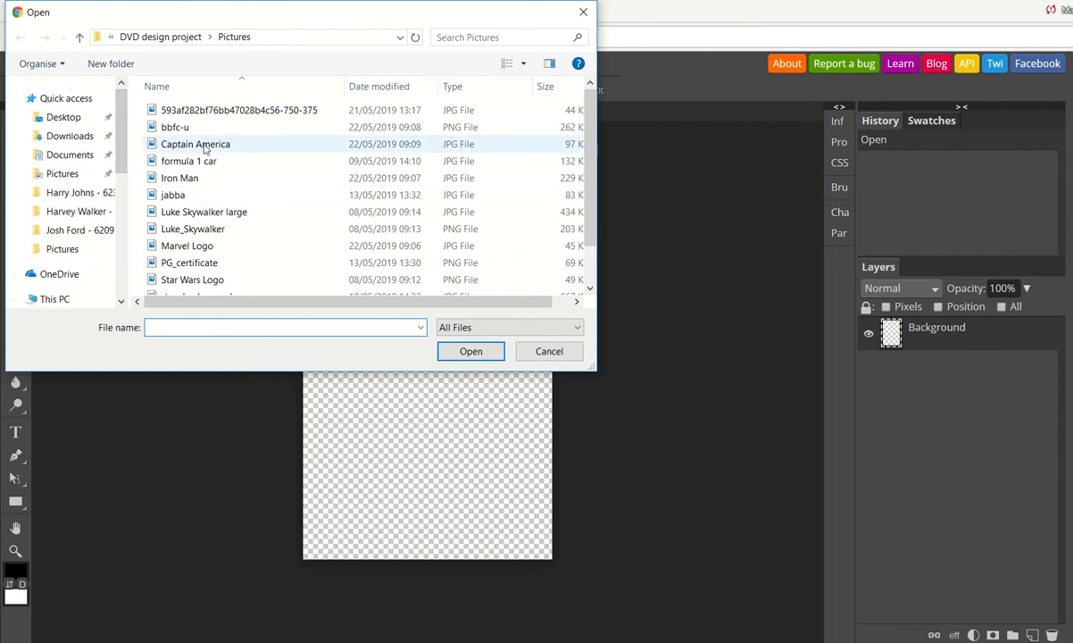
drag(120, 98, 138, 159)
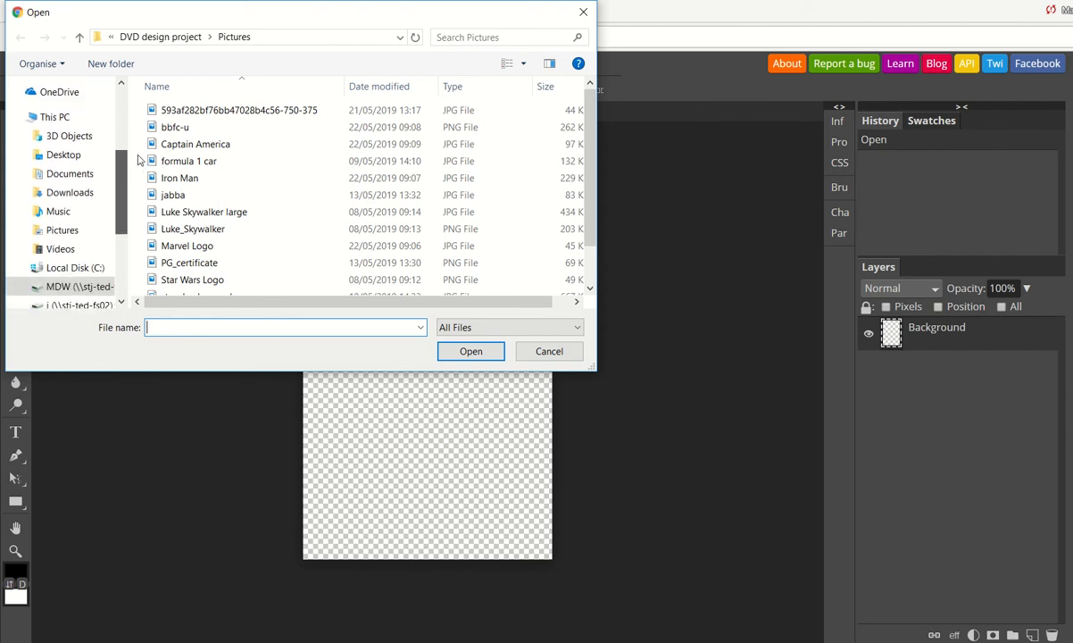
click(57, 117)
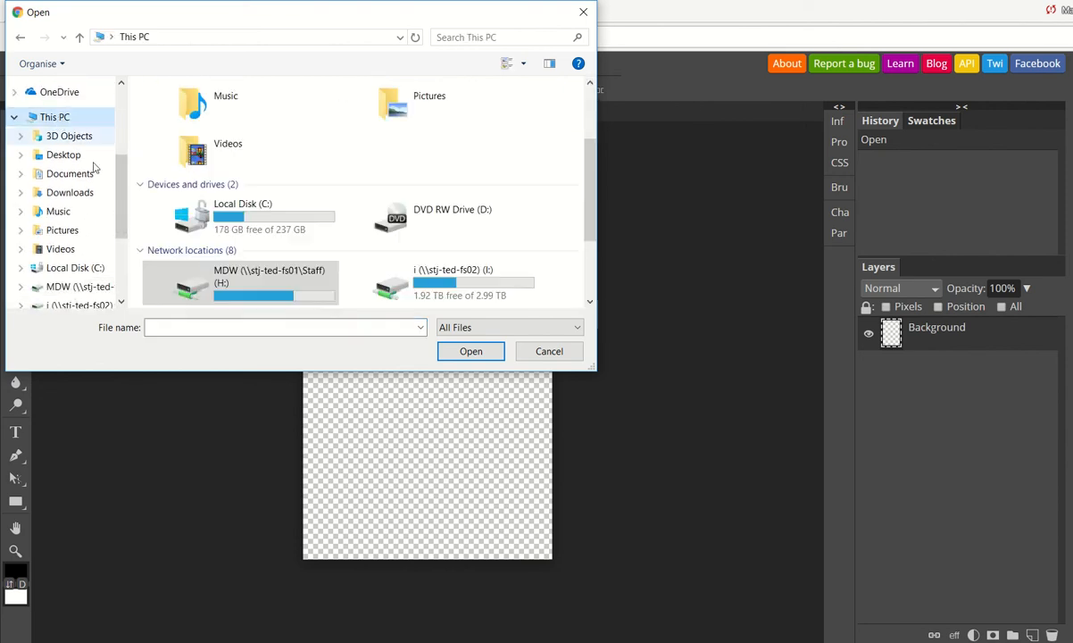
double_click(237, 281)
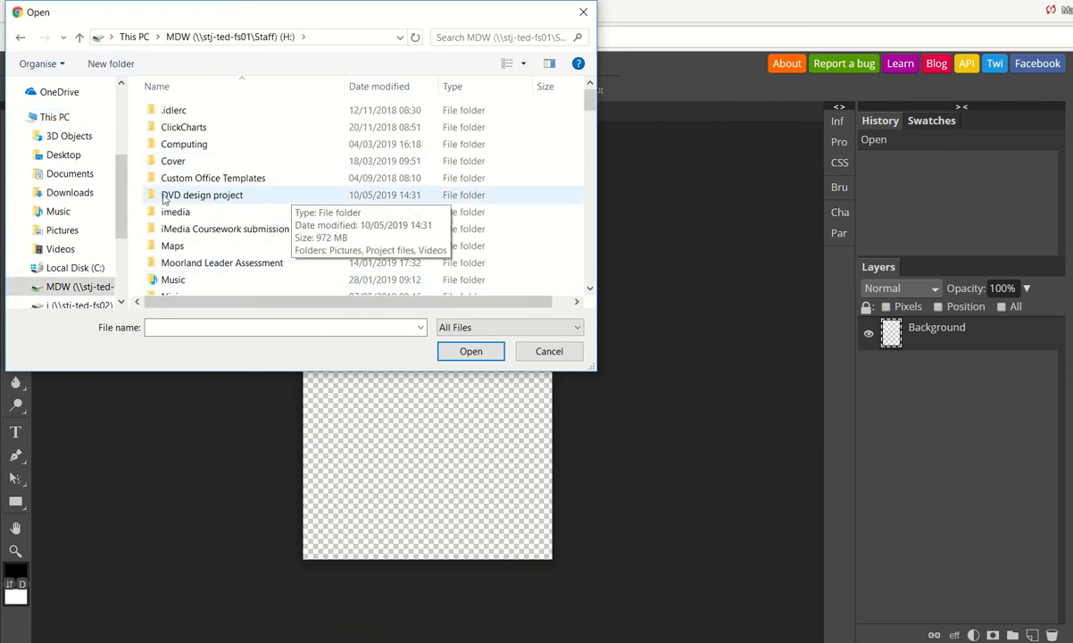
double_click(239, 201)
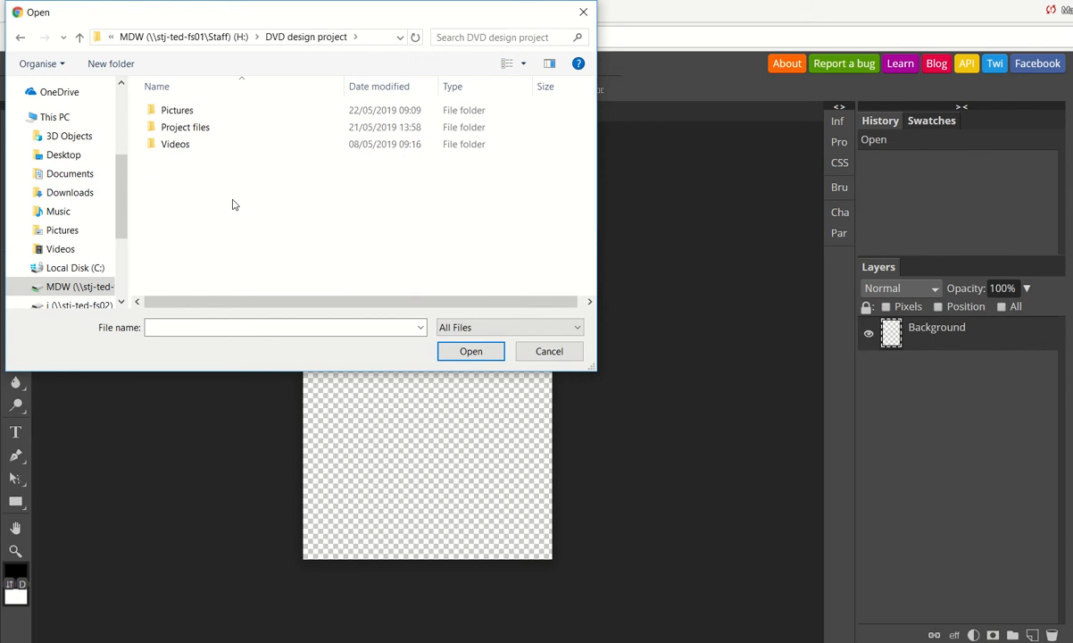
double_click(178, 111)
scroll(221, 259, down, 1)
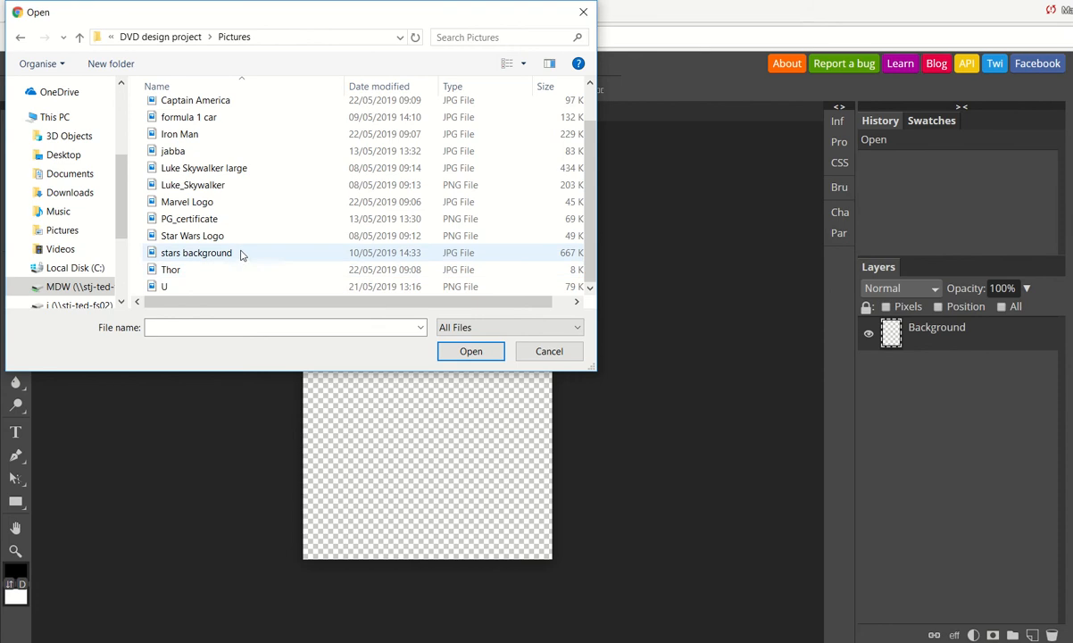
scroll(248, 254, up, 1)
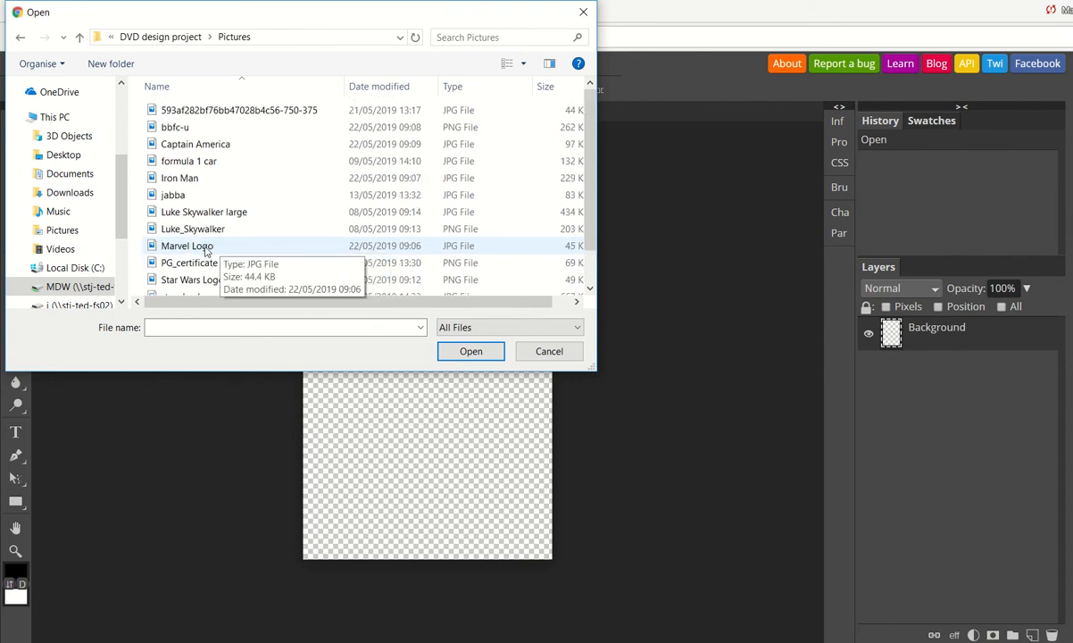
click(206, 249)
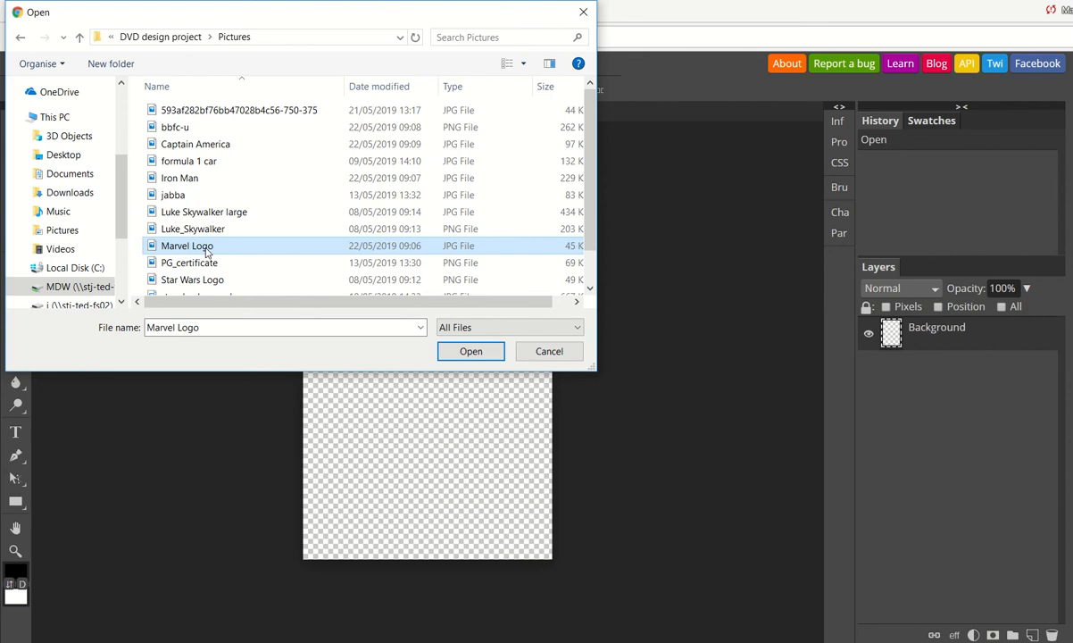
click(471, 351)
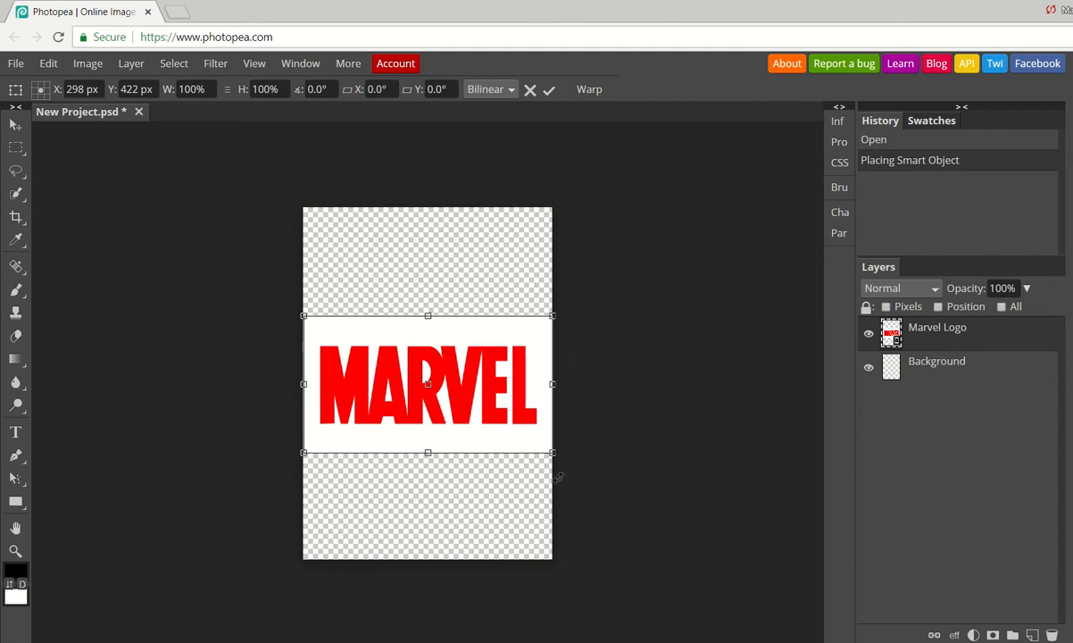
mouse_move(552, 453)
mouse_down()
mouse_move(434, 375)
mouse_move(553, 465)
mouse_up()
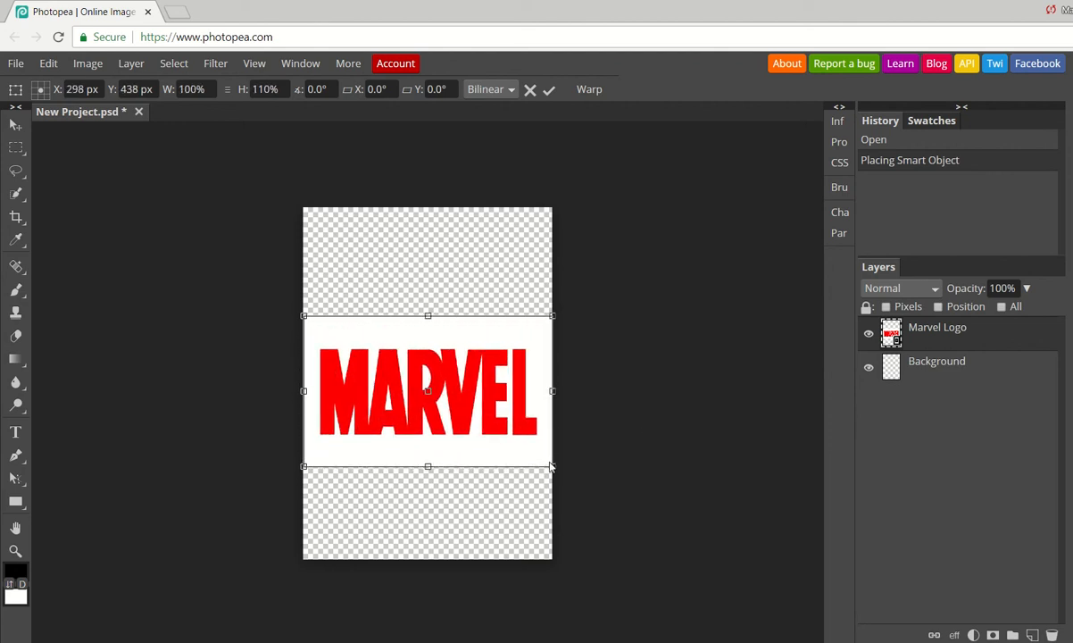
key(ctrl+z)
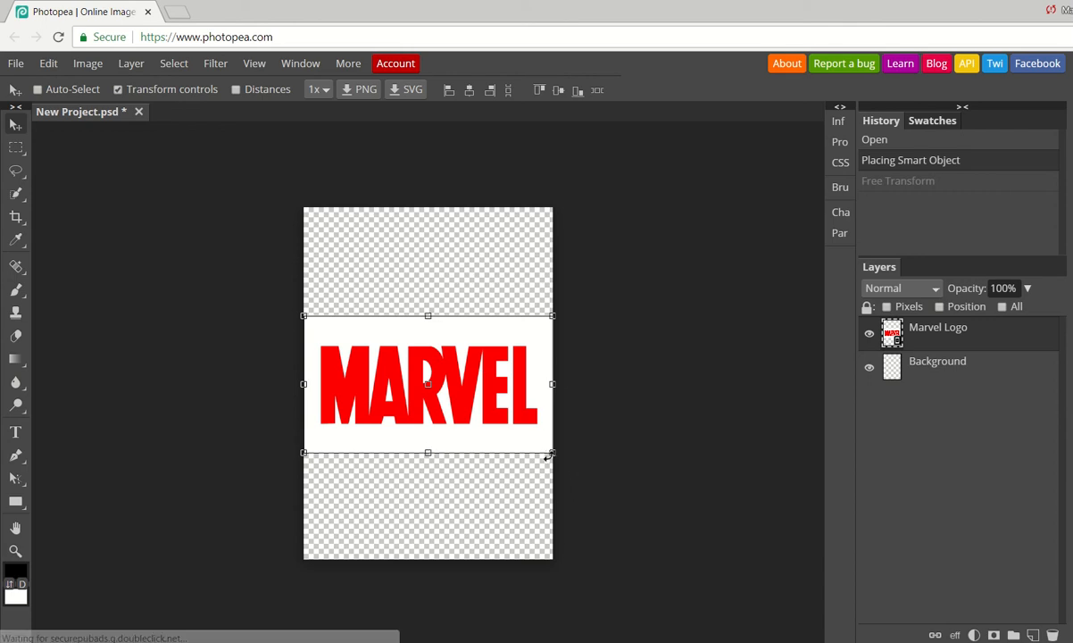
drag(552, 452, 476, 315)
drag(473, 304, 554, 502)
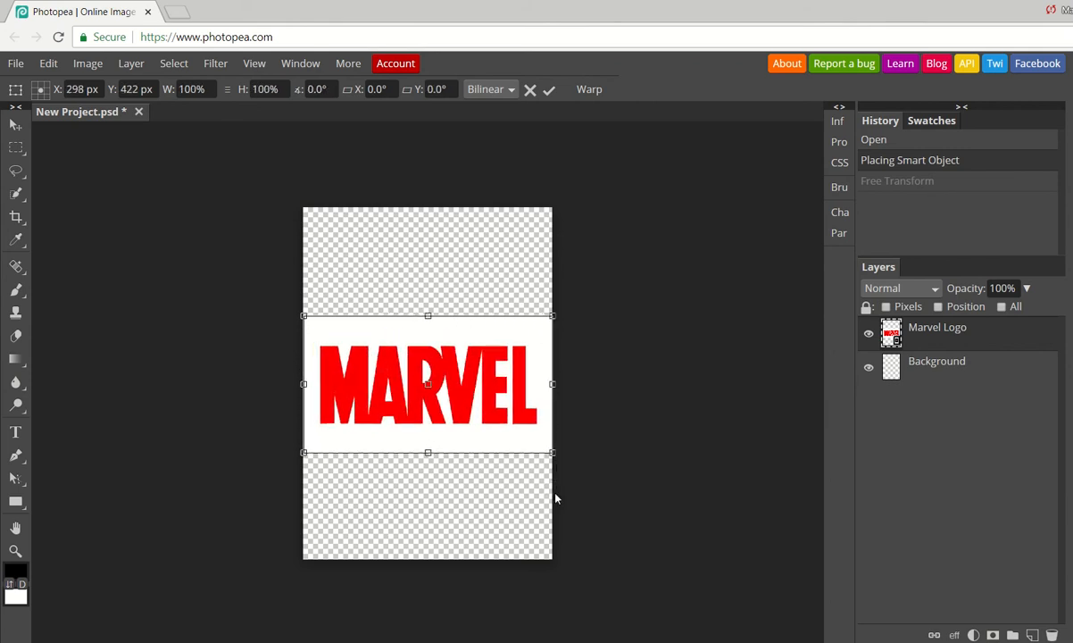
drag(551, 453, 523, 330)
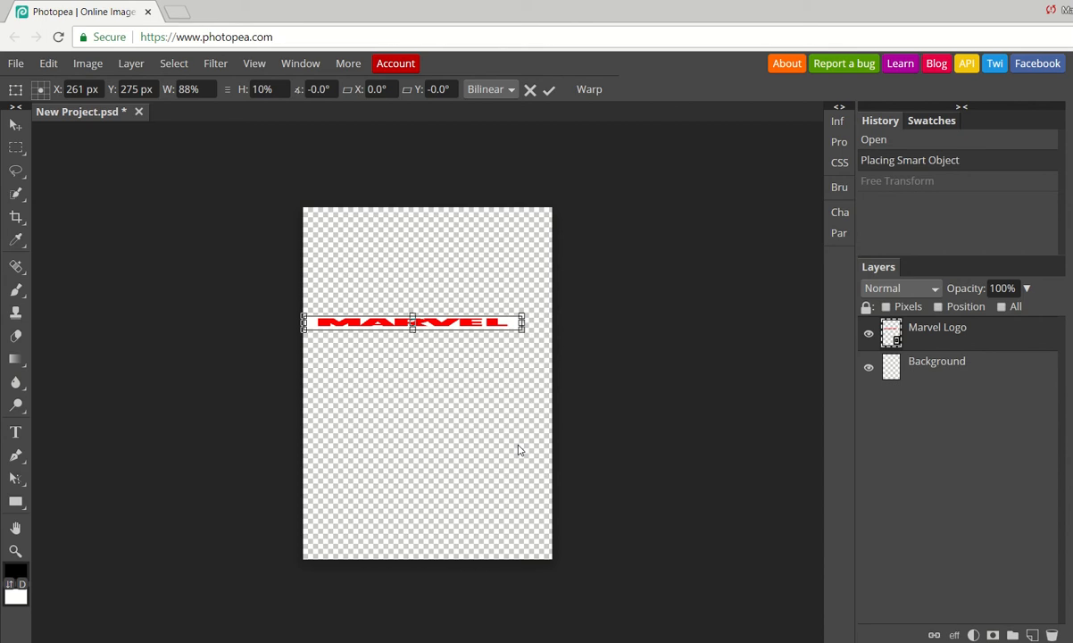
key(Escape)
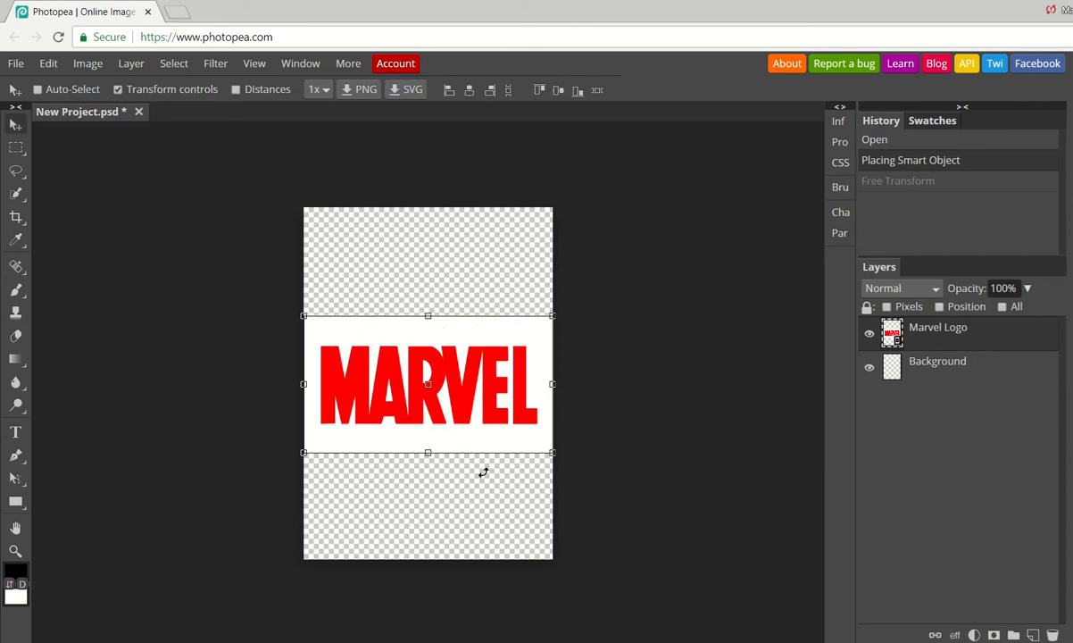
- Move the Marvel logo to the top of the canvas and rasterize its layer
drag(474, 379, 487, 284)
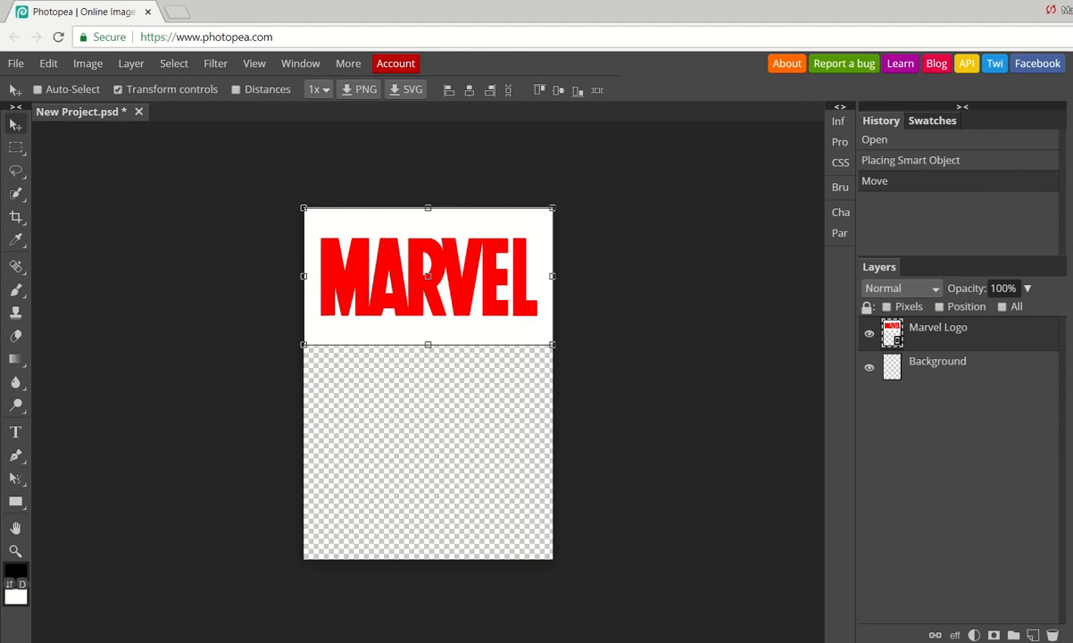
right_click(884, 329)
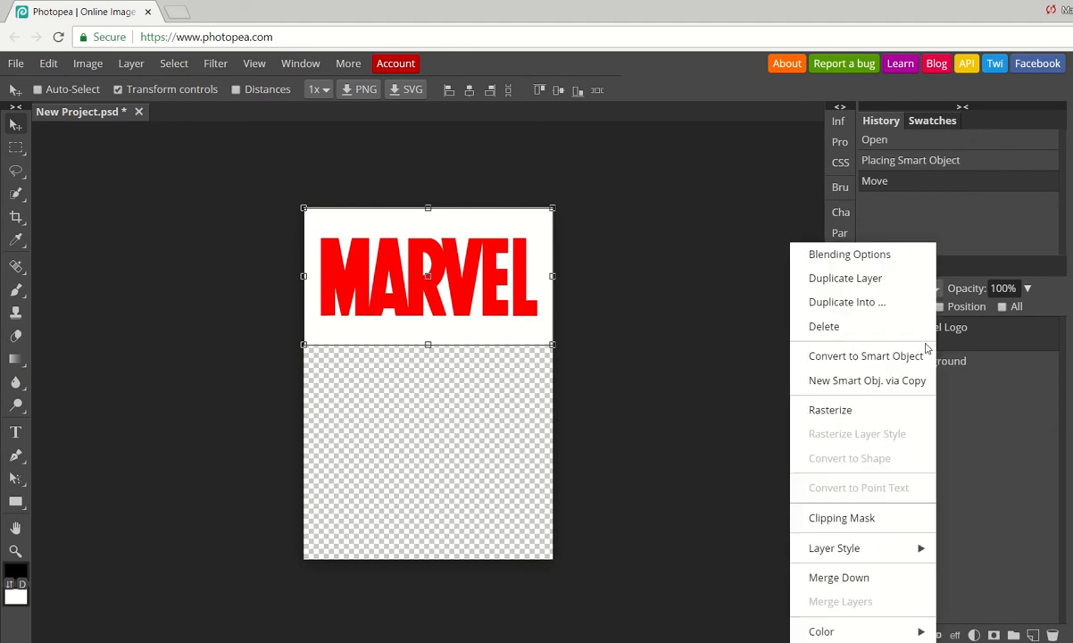
click(874, 409)
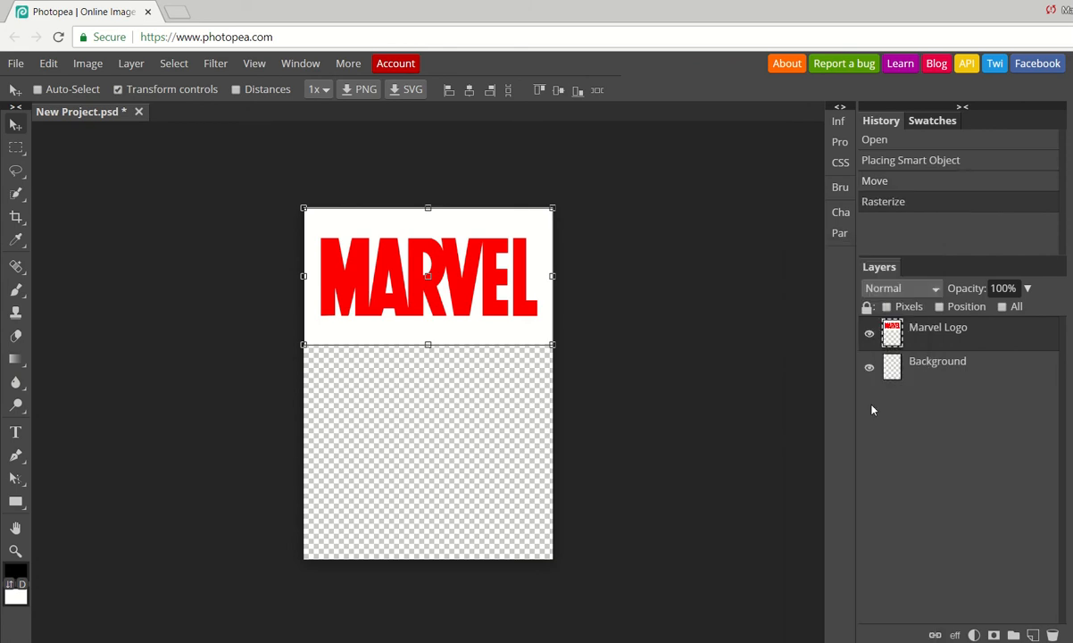
- Open and place the stars background image from the same Pictures folder
click(16, 65)
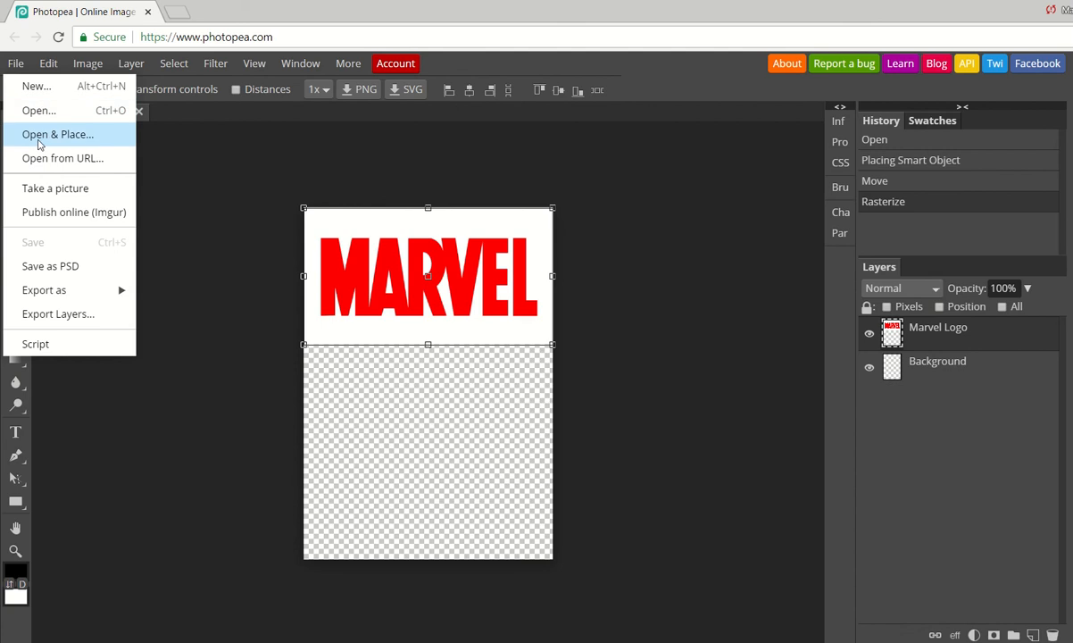
click(39, 136)
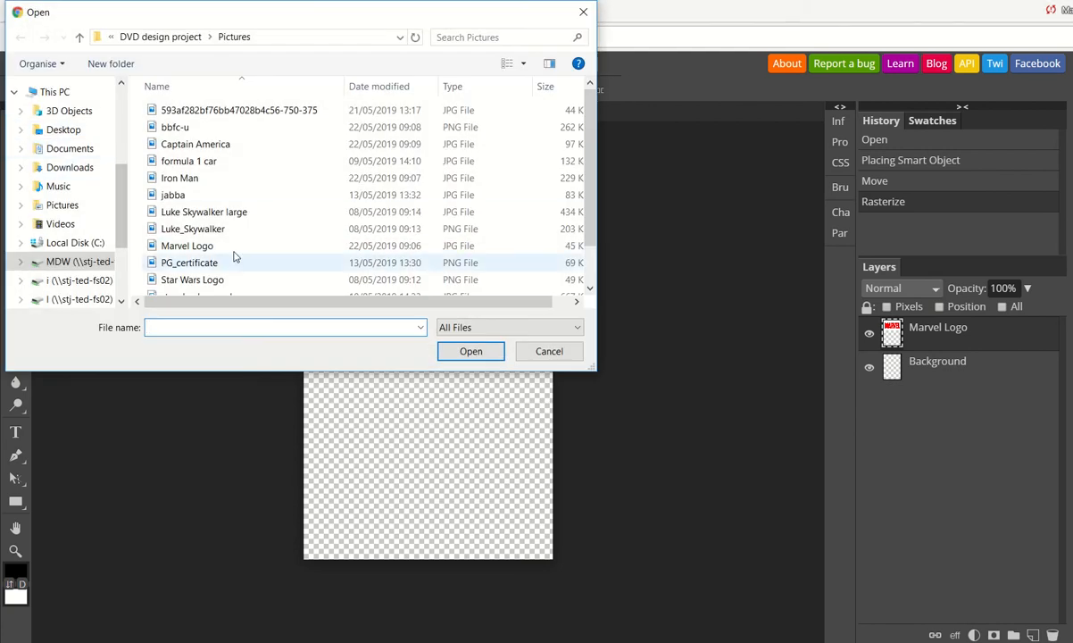
scroll(238, 256, down, 1)
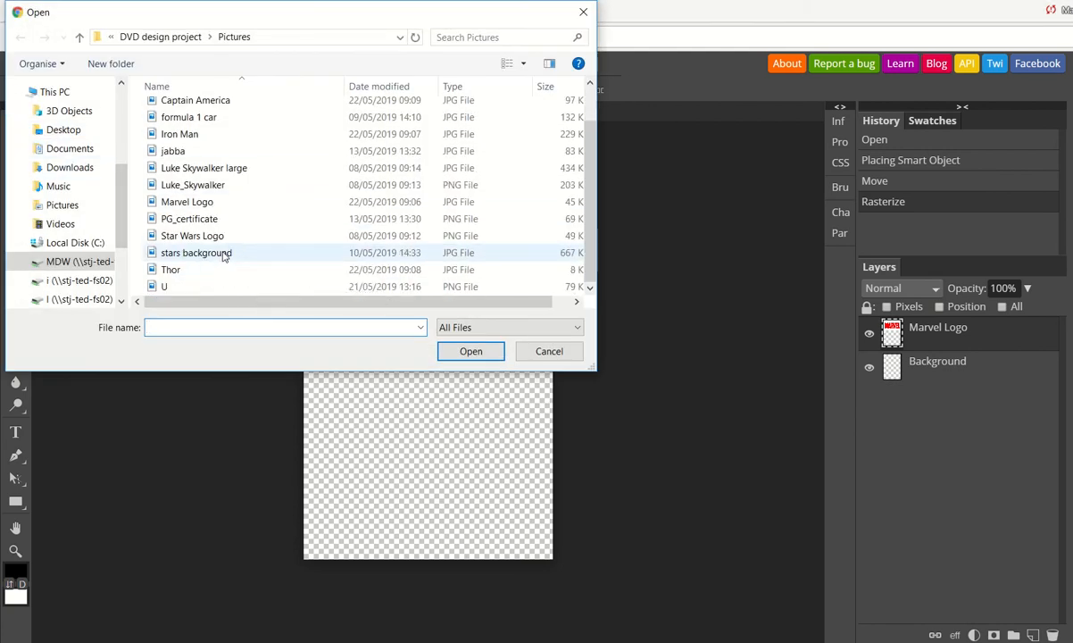
click(203, 256)
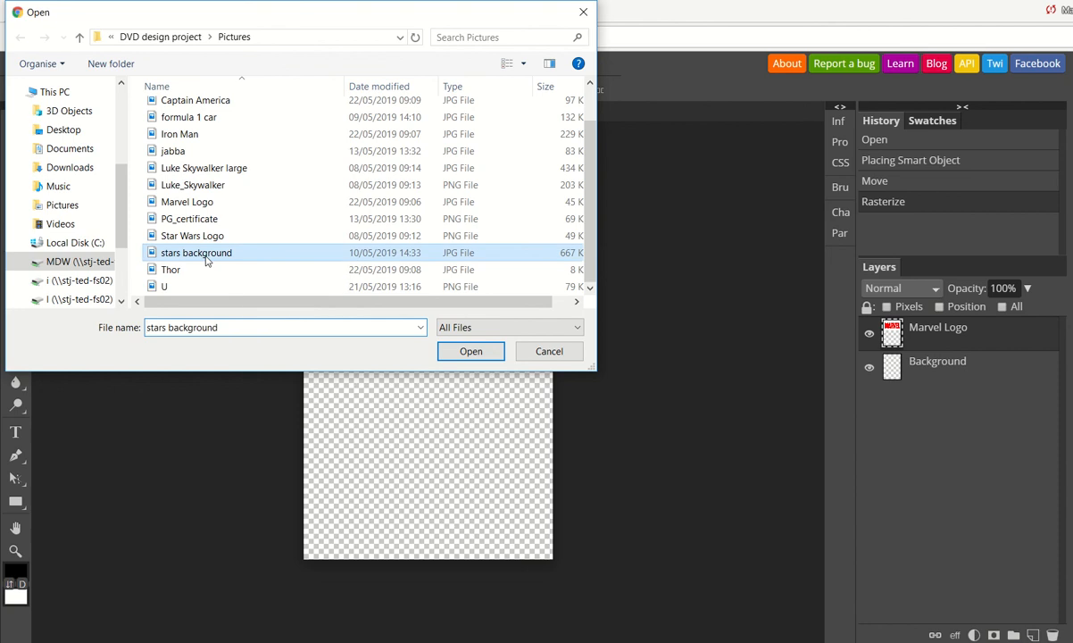
click(469, 352)
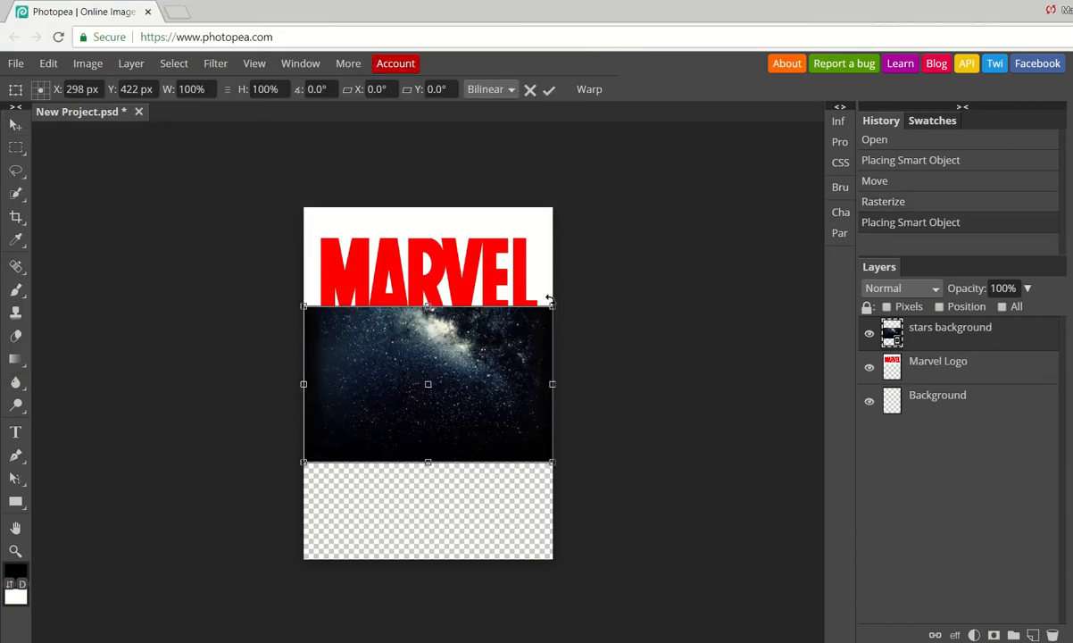
- Rotate the placed stars background to an angle of 90°
drag(549, 298, 467, 458)
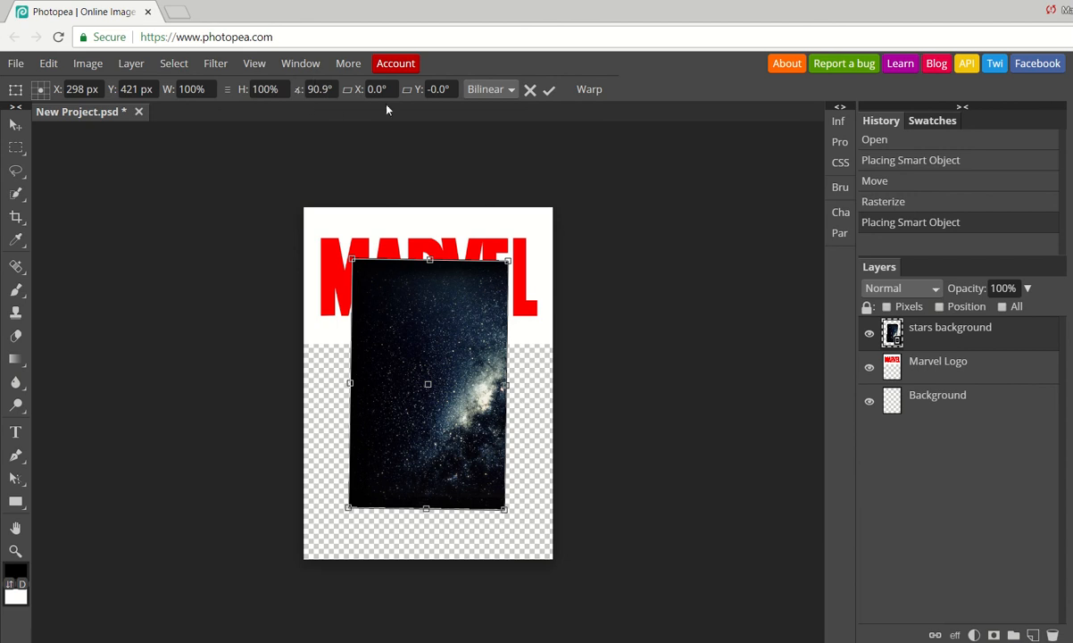
click(329, 92)
text(90)
key(Return)
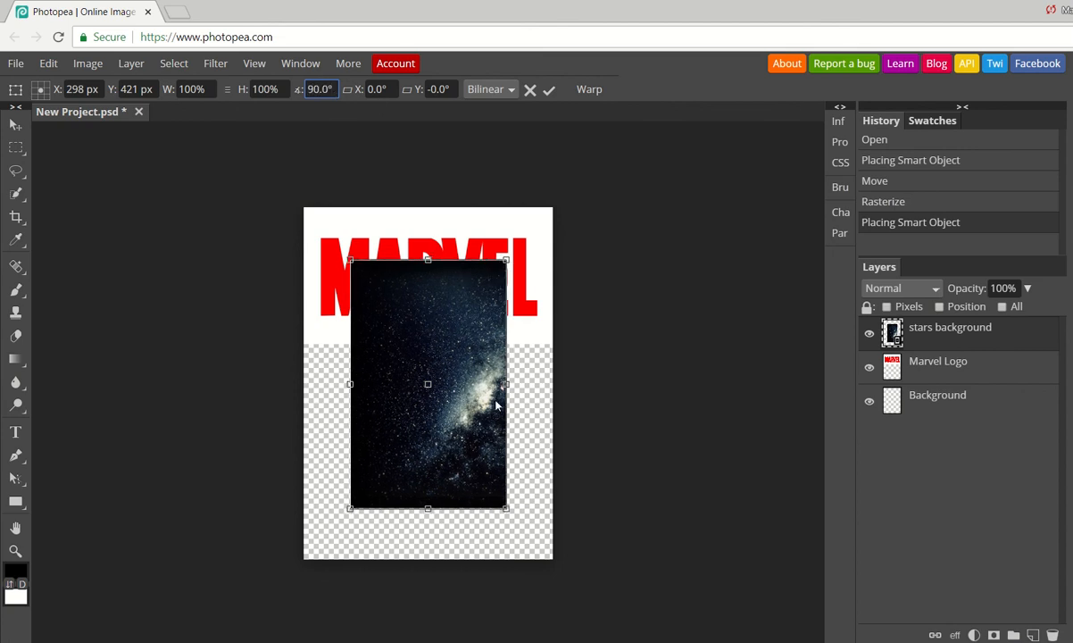
- Move the stars background to the canvas's top-left corner, enlarge it to about 161% to cover the page, and commit the transform
drag(428, 340, 380, 287)
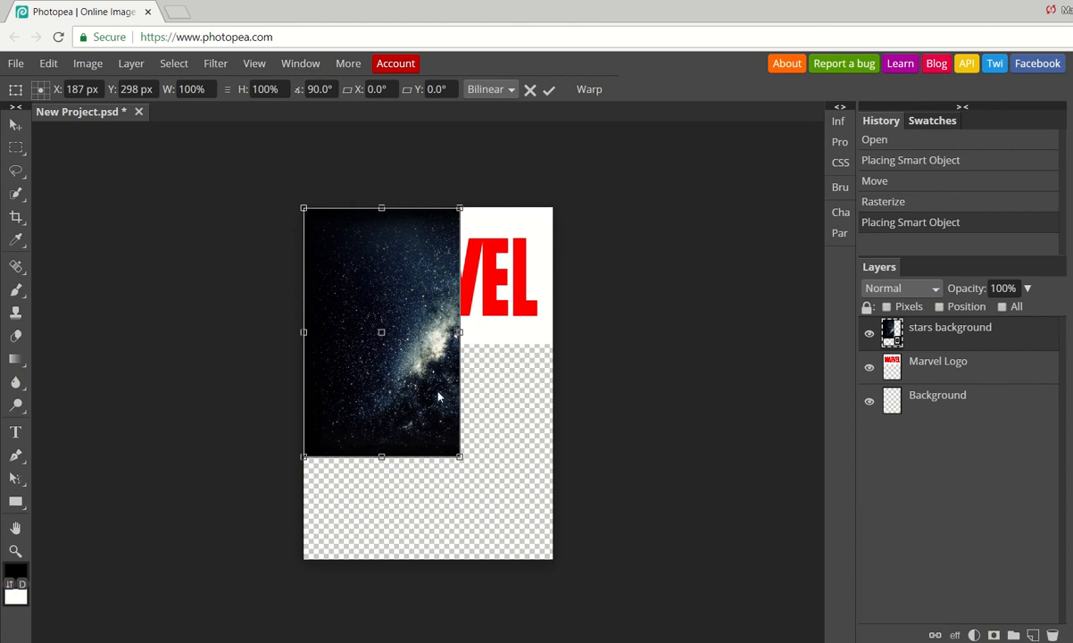
drag(460, 458, 556, 607)
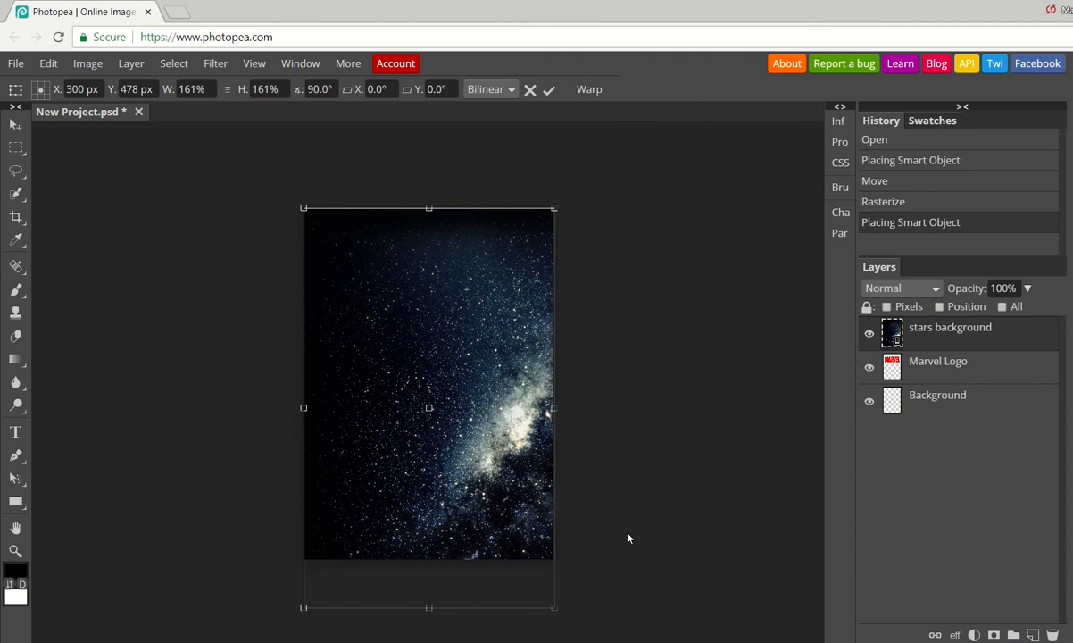
click(549, 90)
- Rasterize the stars background layer and reorder layers so the Marvel Logo sits above it
right_click(917, 347)
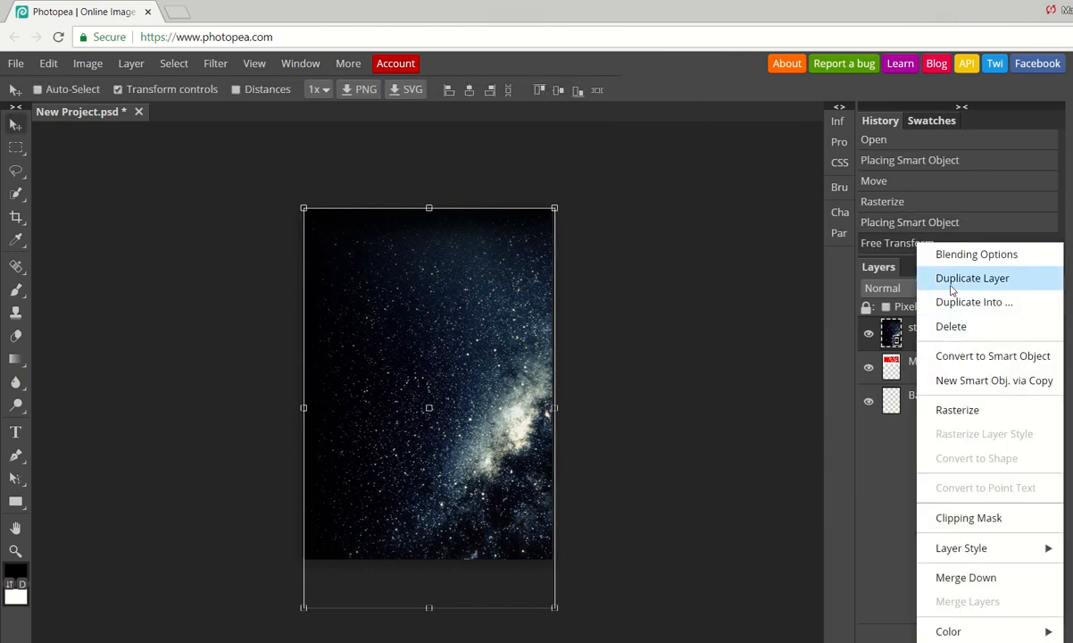
click(945, 410)
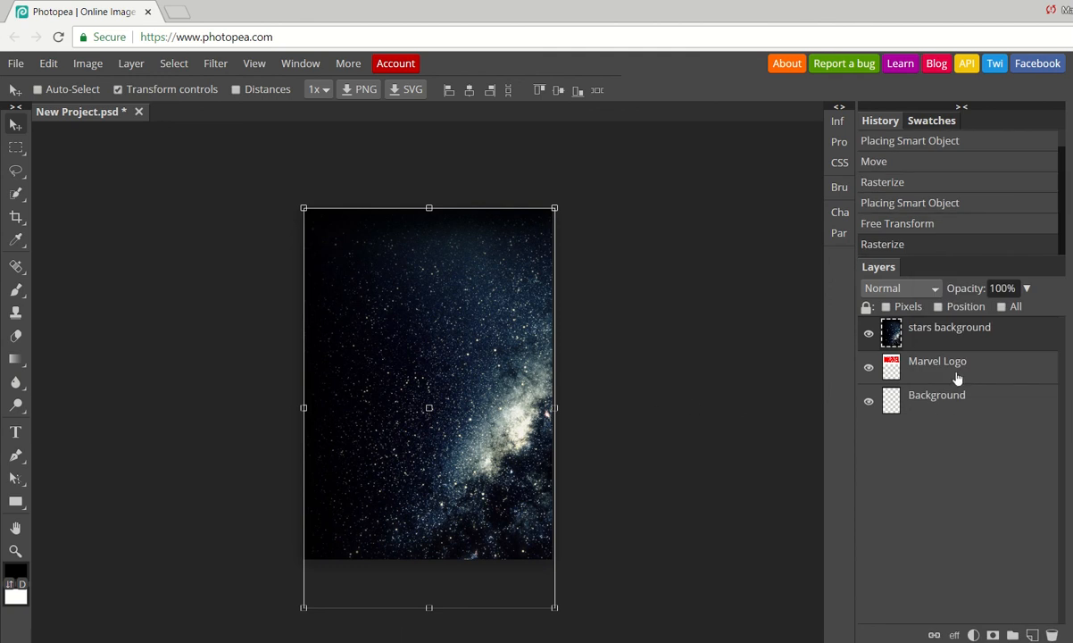
drag(956, 378, 964, 337)
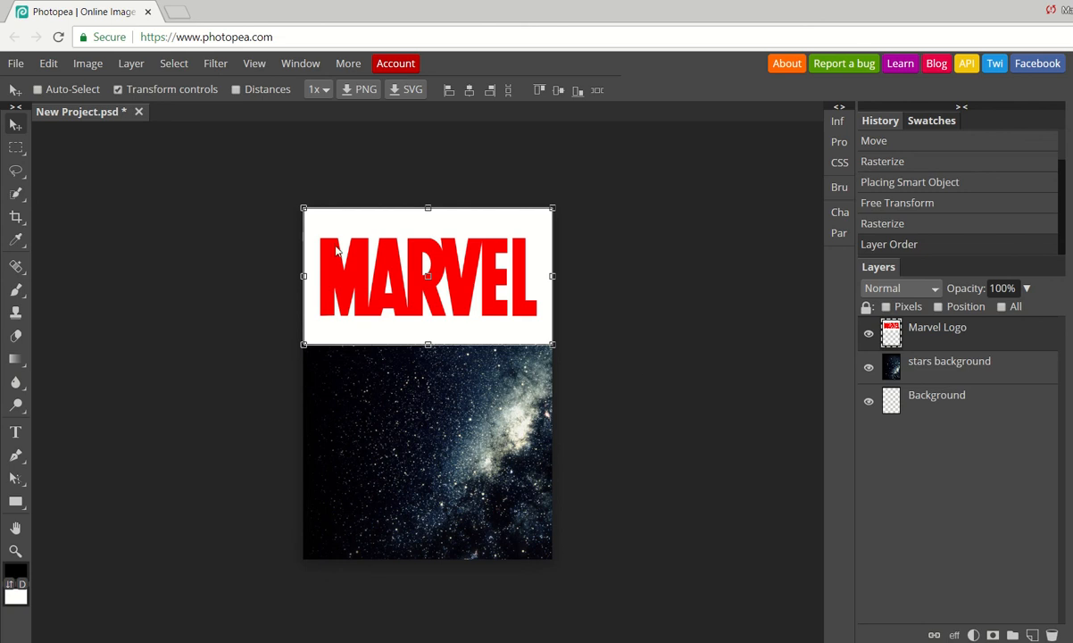
right_click(15, 502)
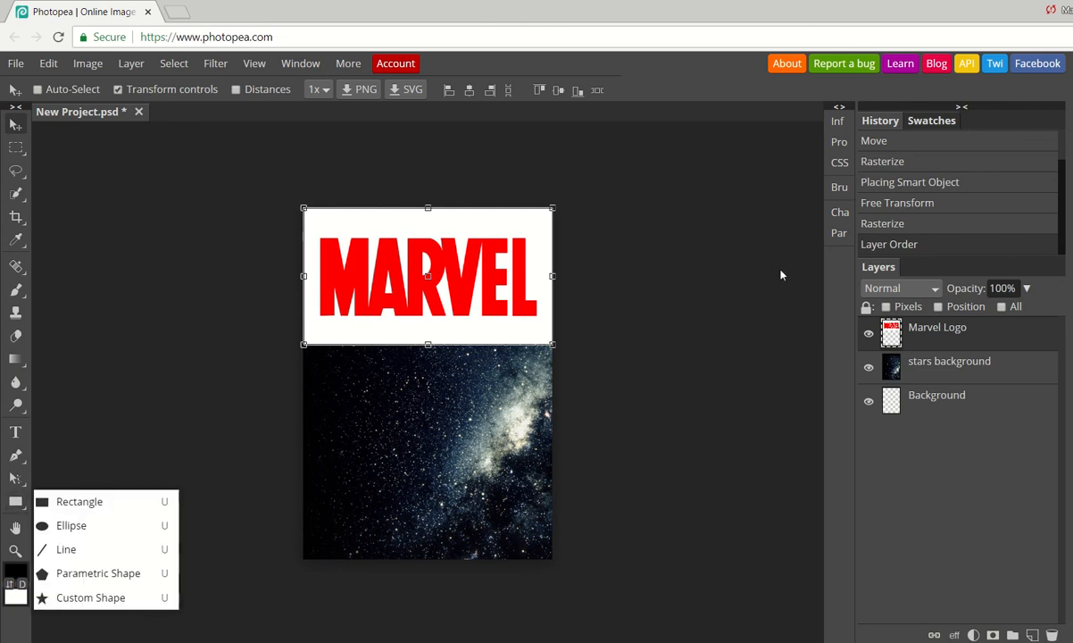
click(17, 126)
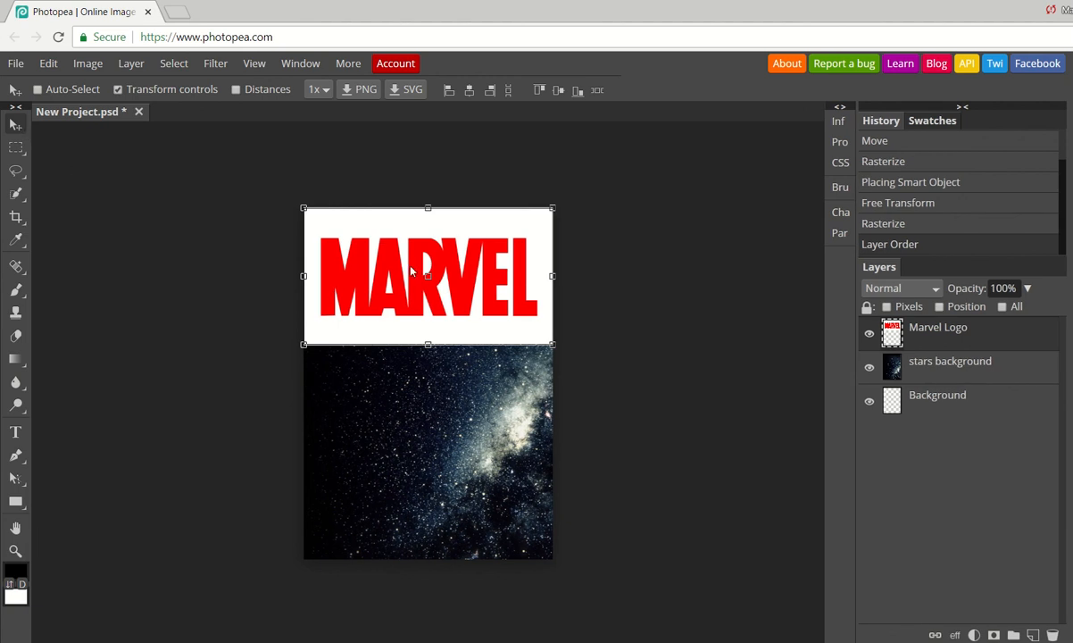
drag(392, 312, 393, 233)
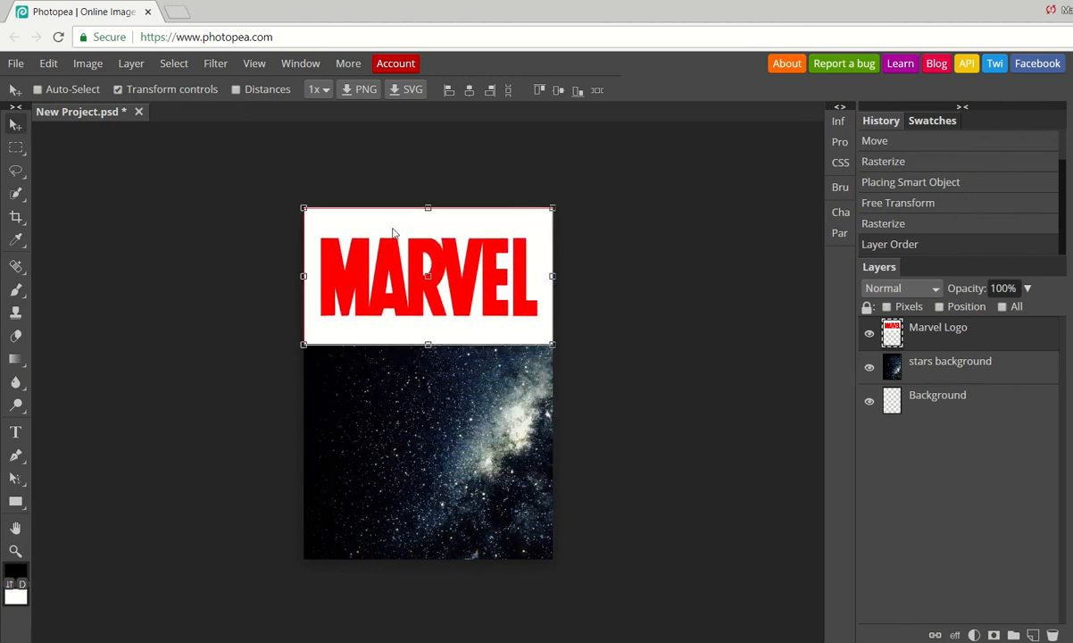
click(119, 90)
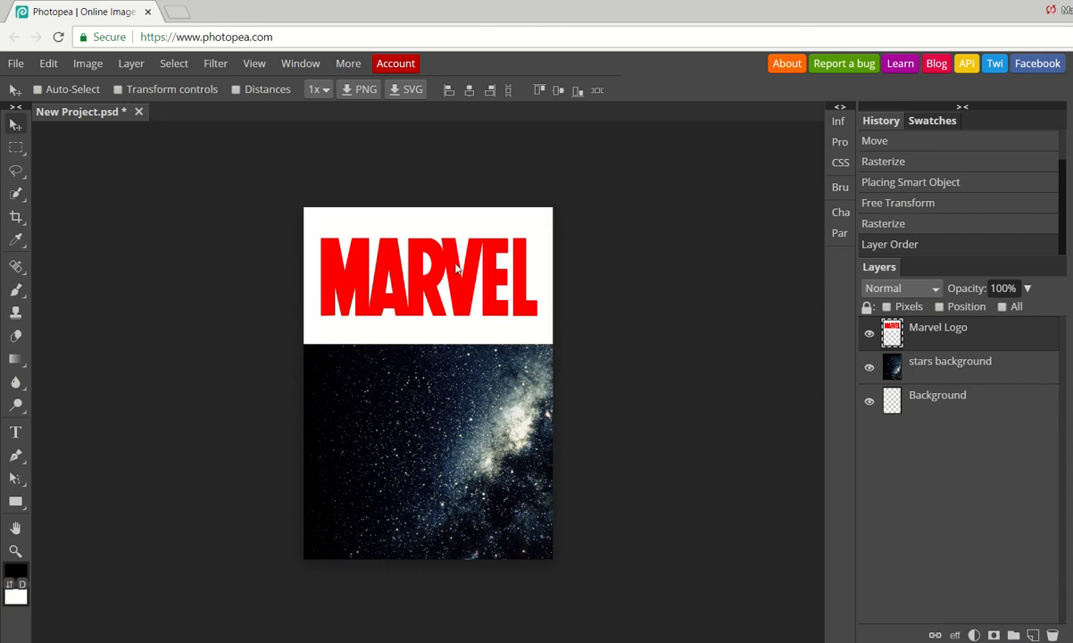
click(117, 89)
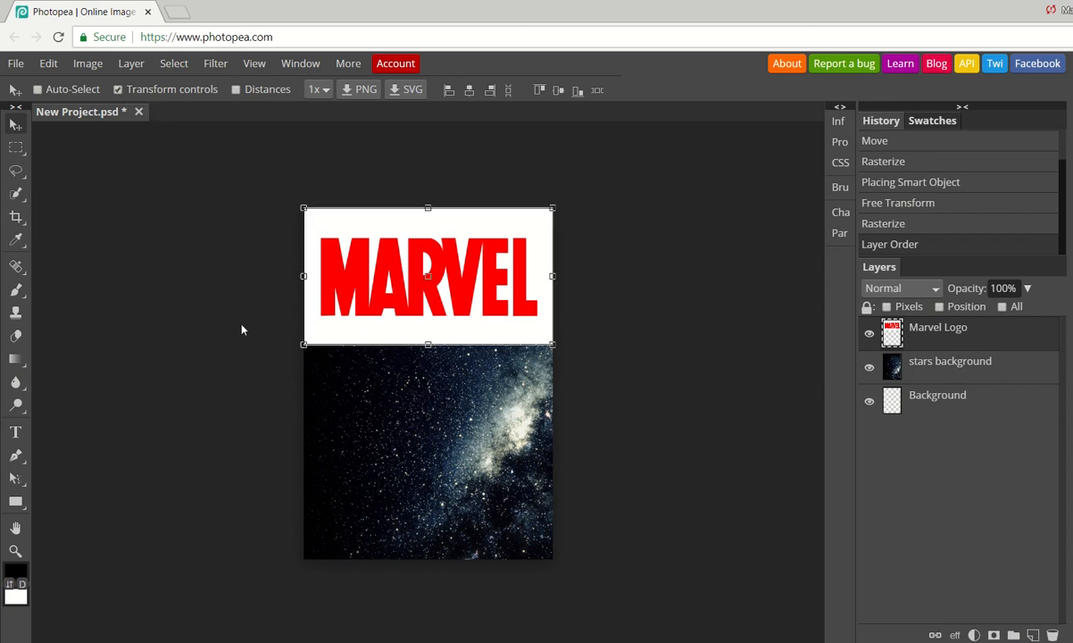